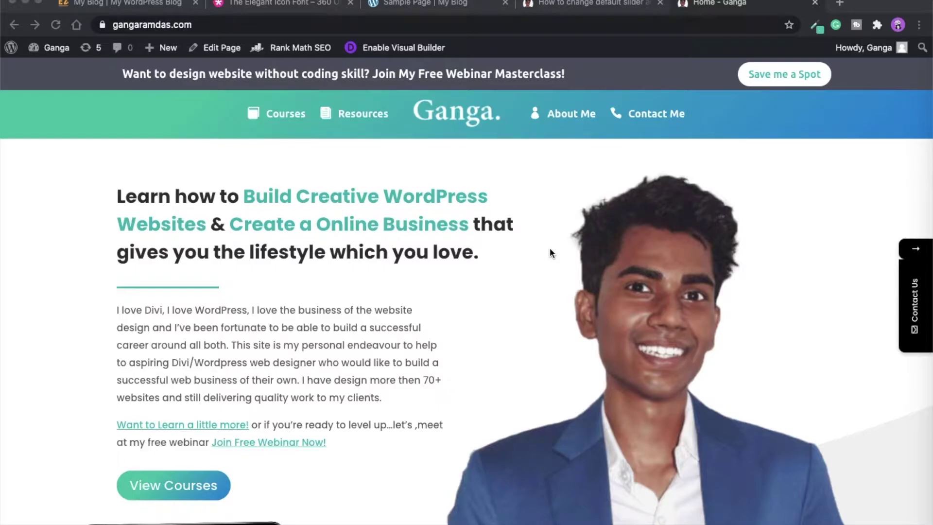
On the house painting site, scroll to its image and testimonial sliders with prev/next arrows.
click(138, 8)
scroll(314, 360, down, 3)
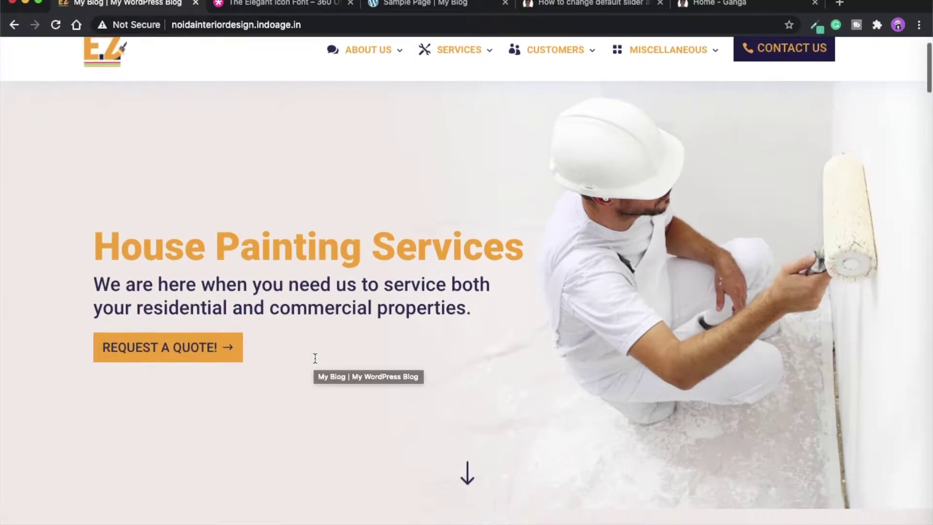
scroll(314, 359, down, 10)
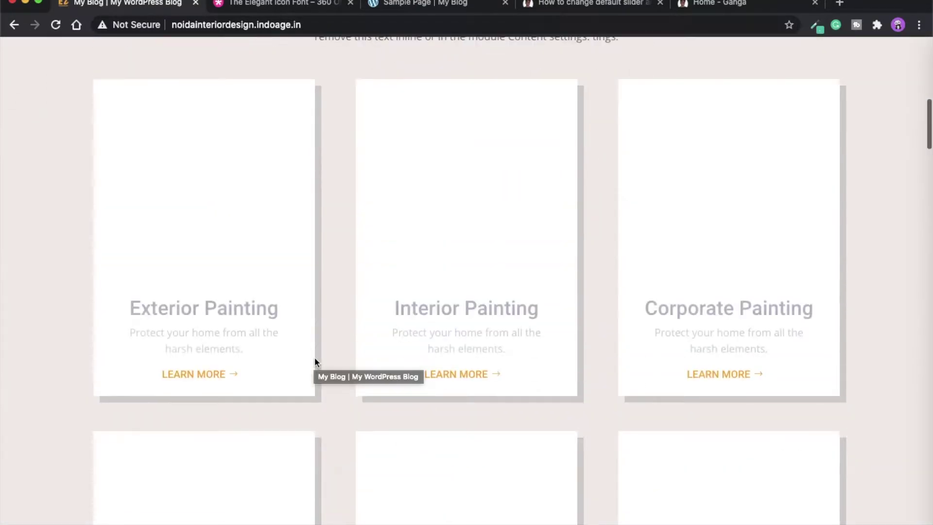
scroll(314, 360, down, 10)
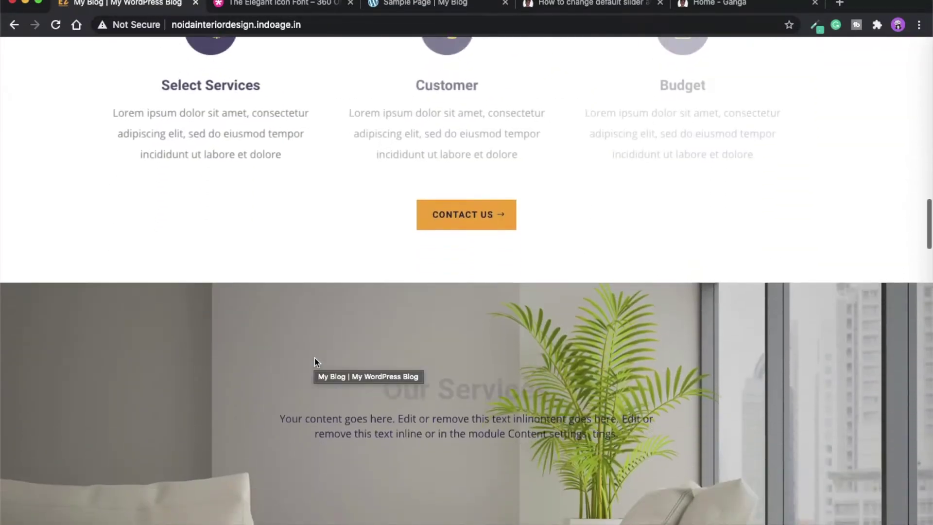
scroll(314, 362, down, 10)
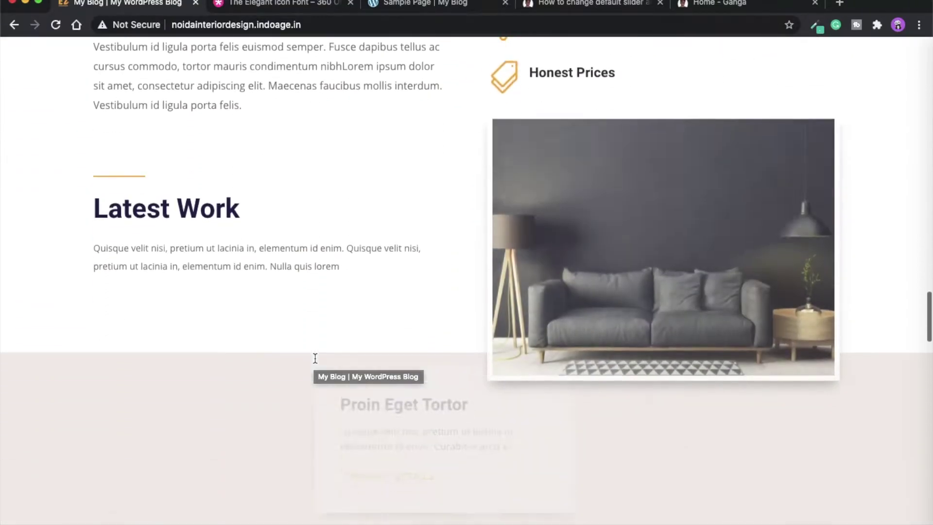
scroll(315, 361, down, 4)
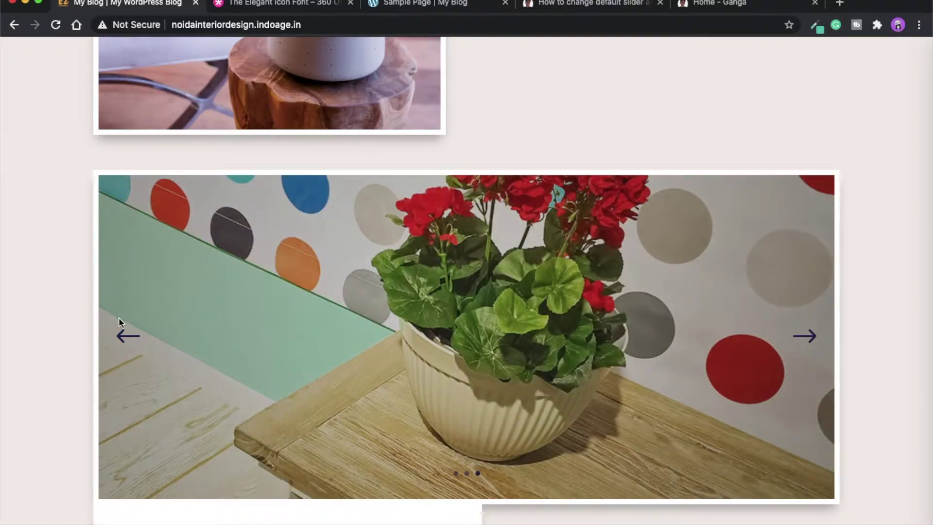
scroll(169, 365, down, 10)
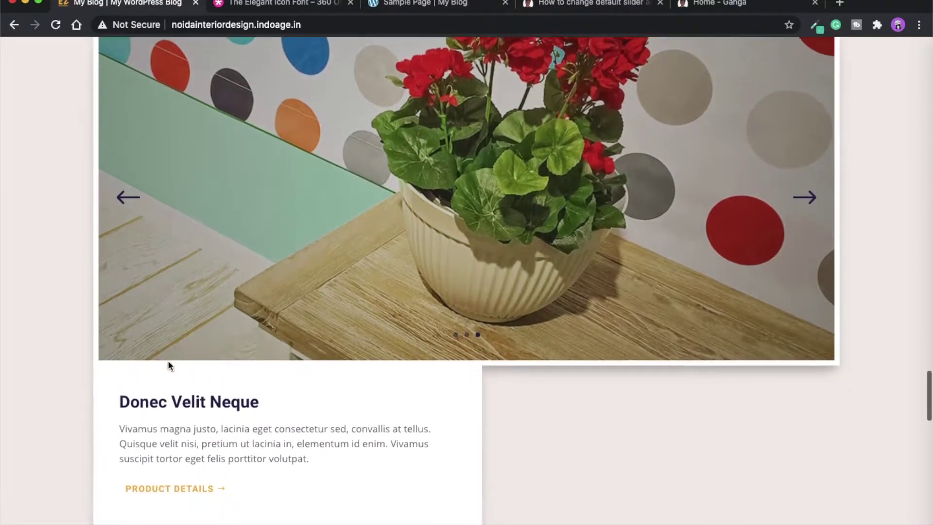
scroll(169, 361, down, 2)
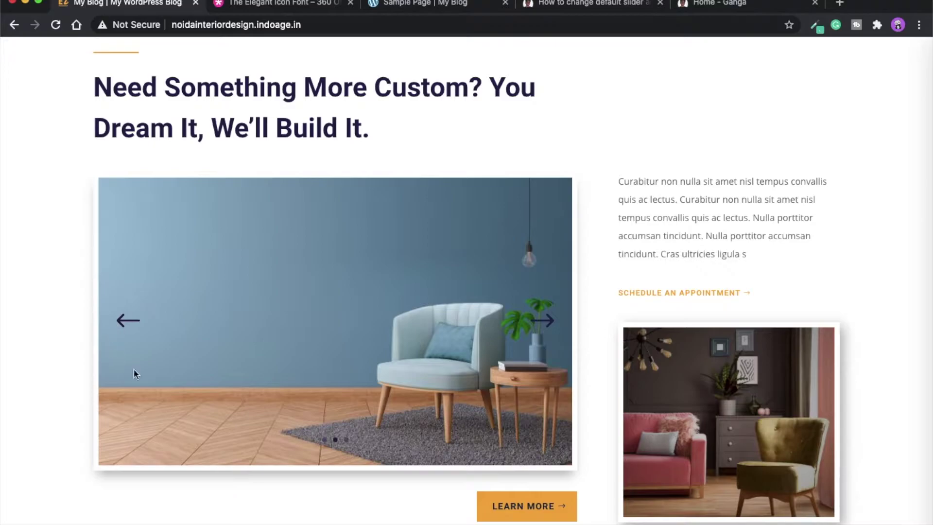
scroll(186, 400, down, 10)
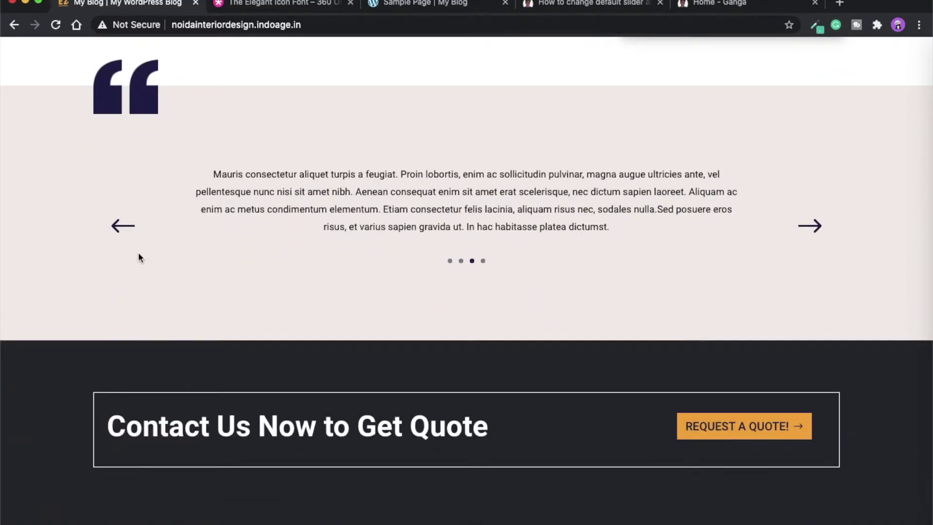
scroll(157, 252, up, 2)
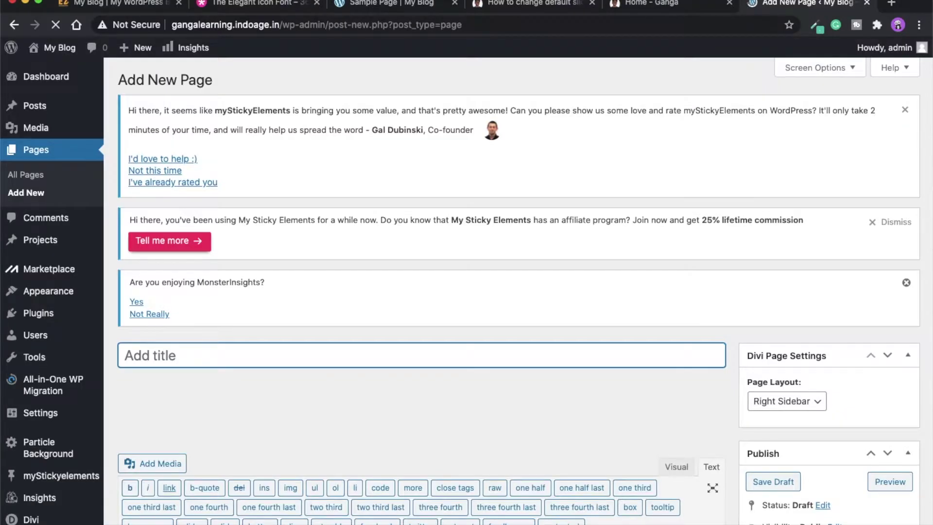
Create the 'slider change arrow' page draft and open it in the Divi front-end builder.
text(slider)
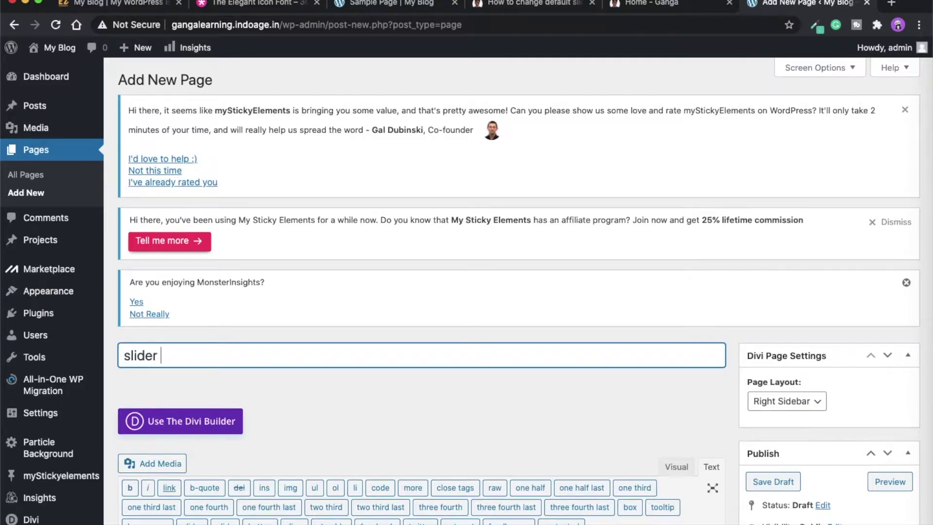
text( change arrow)
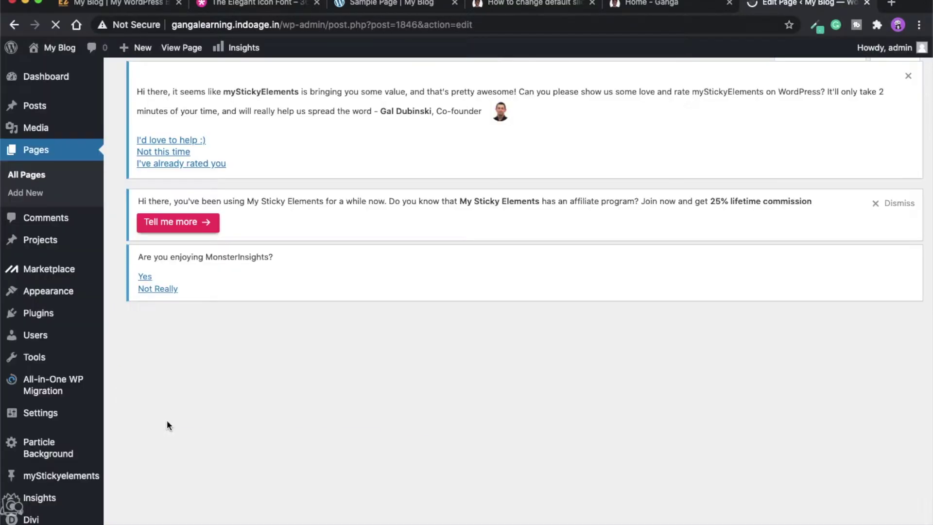
scroll(284, 447, down, 1)
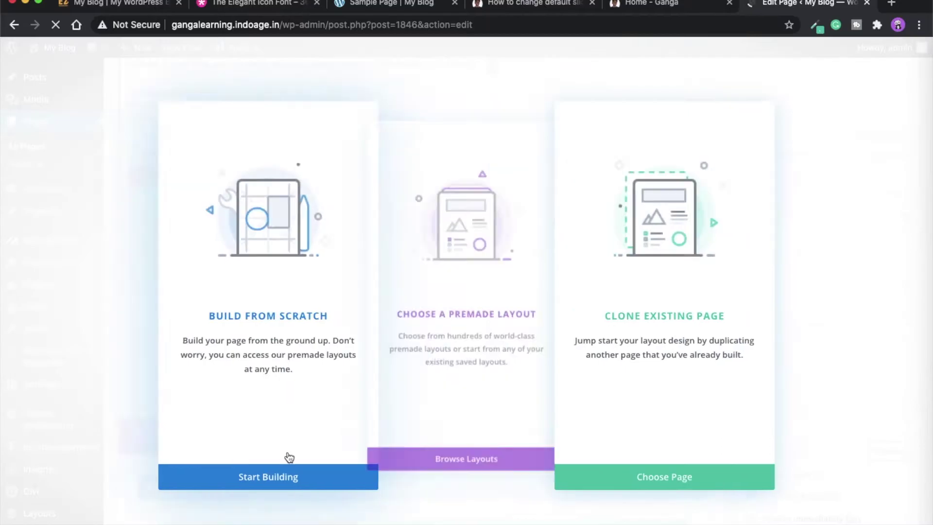
click(239, 476)
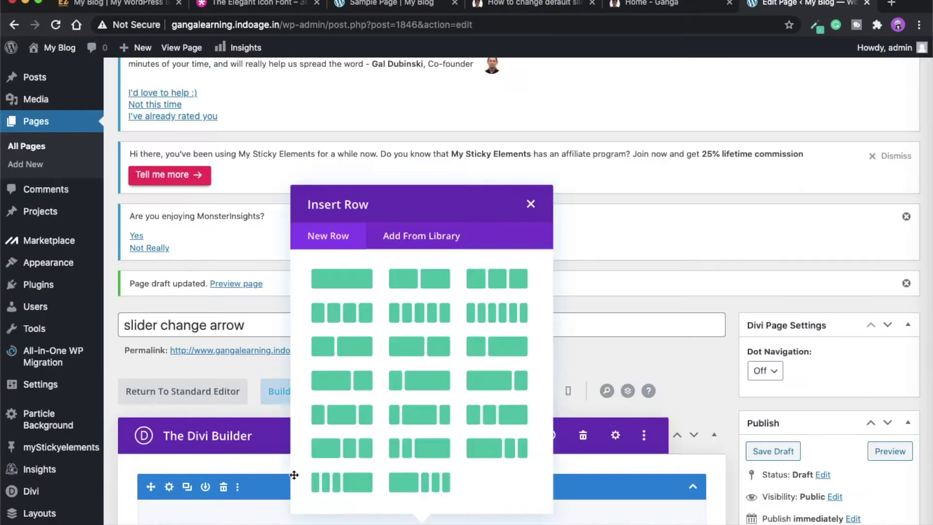
click(530, 203)
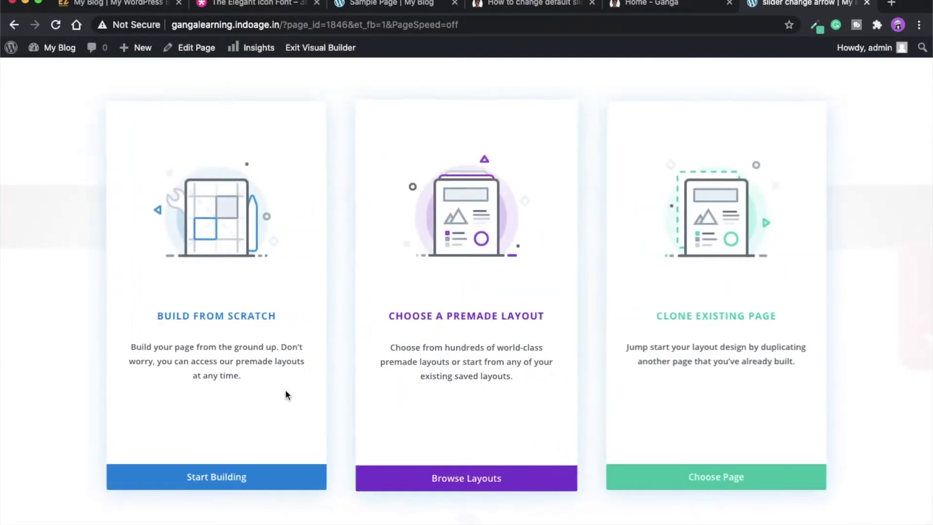
Insert a one-column row with a default Slider module, found by searching 'sl', and close its settings.
click(210, 486)
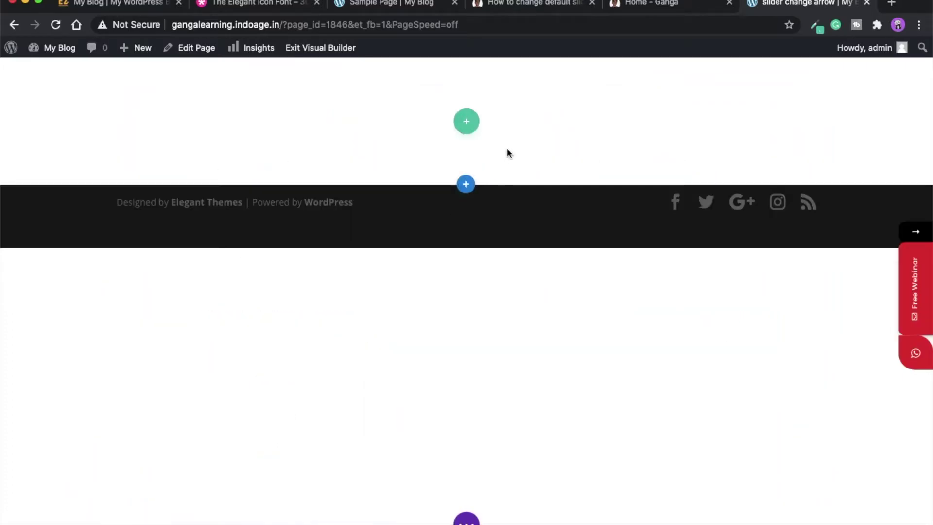
click(384, 233)
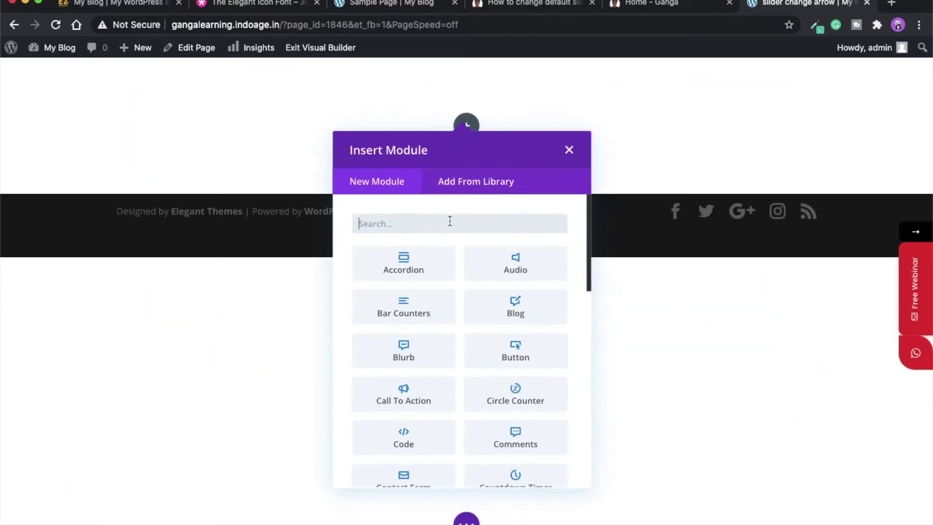
text(slsi)
key(BackSpace)
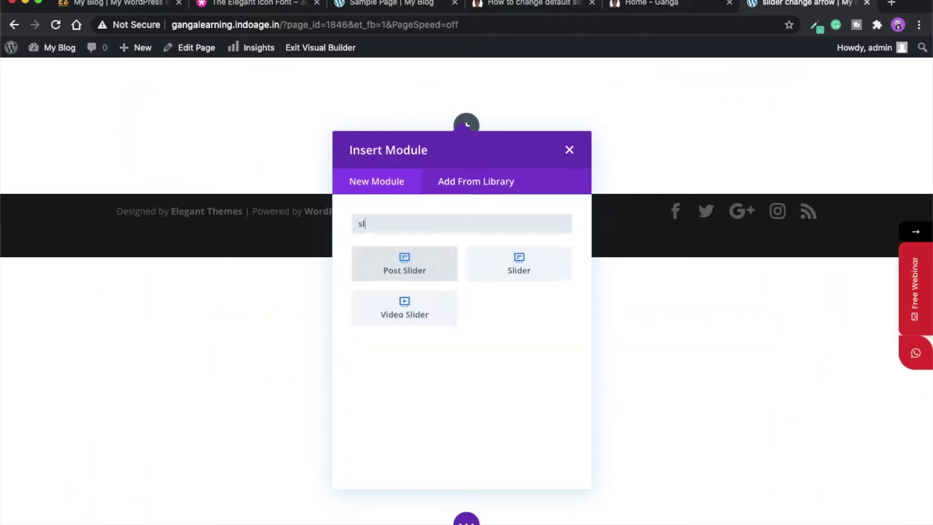
click(524, 266)
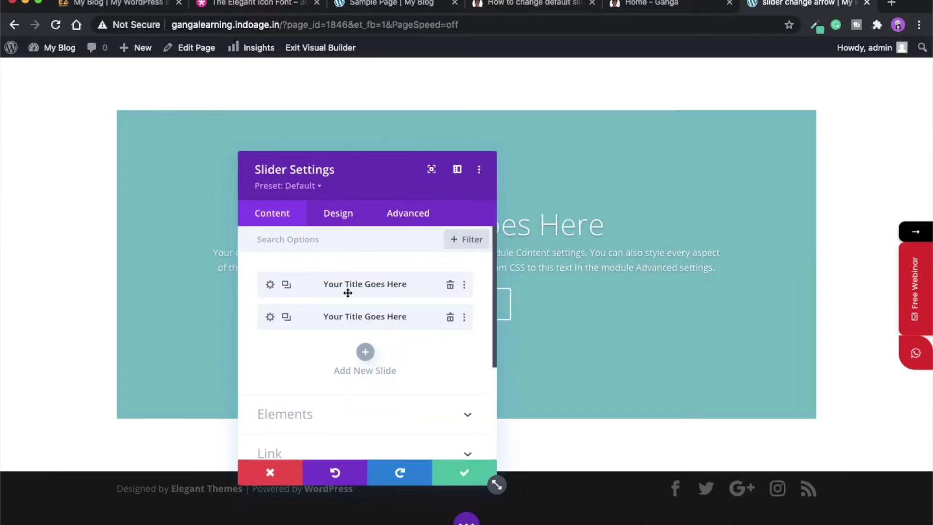
drag(365, 177, 491, 167)
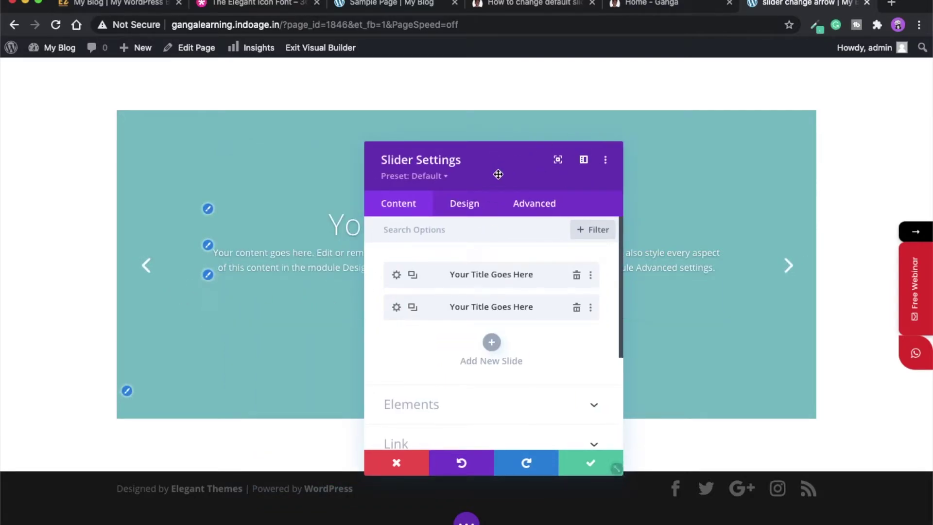
drag(520, 152, 504, 136)
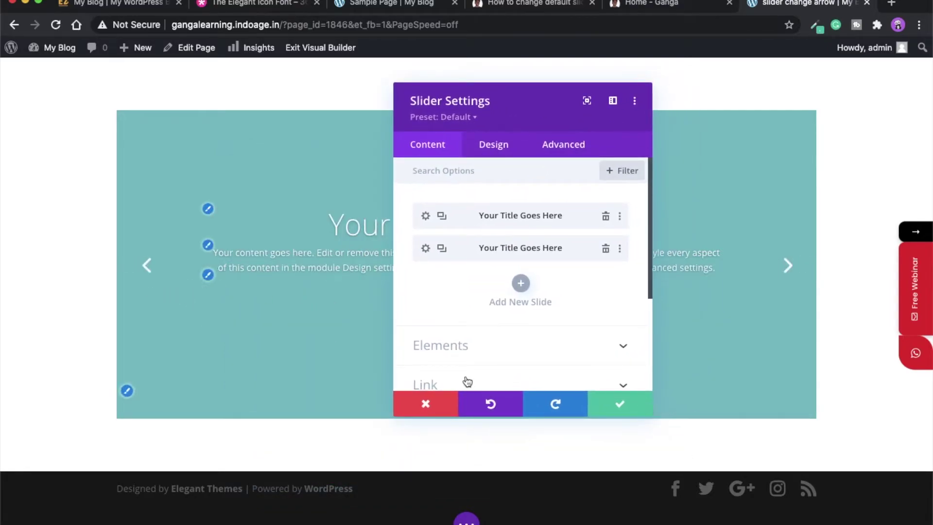
key(Escape)
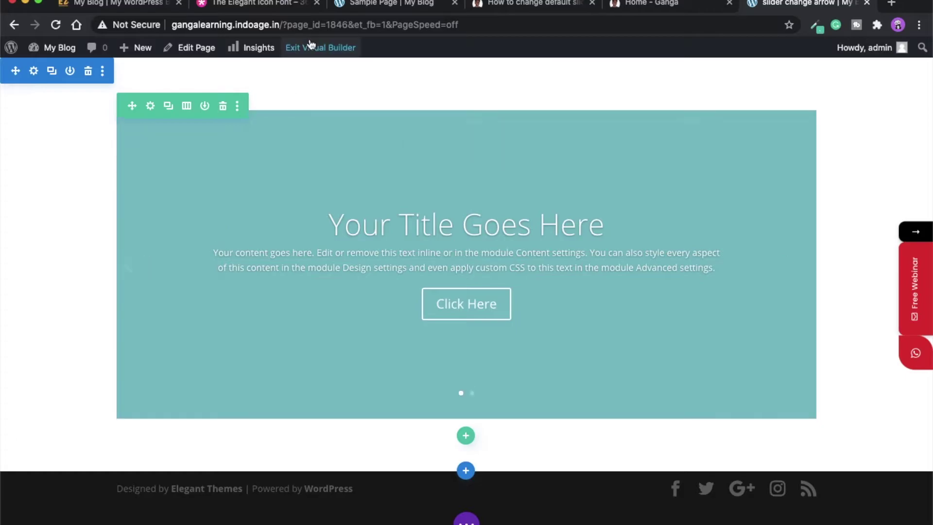
Scroll the Elegant Icon Font reference to the arrow icons and select the down-arrow code &#x22;.
click(257, 4)
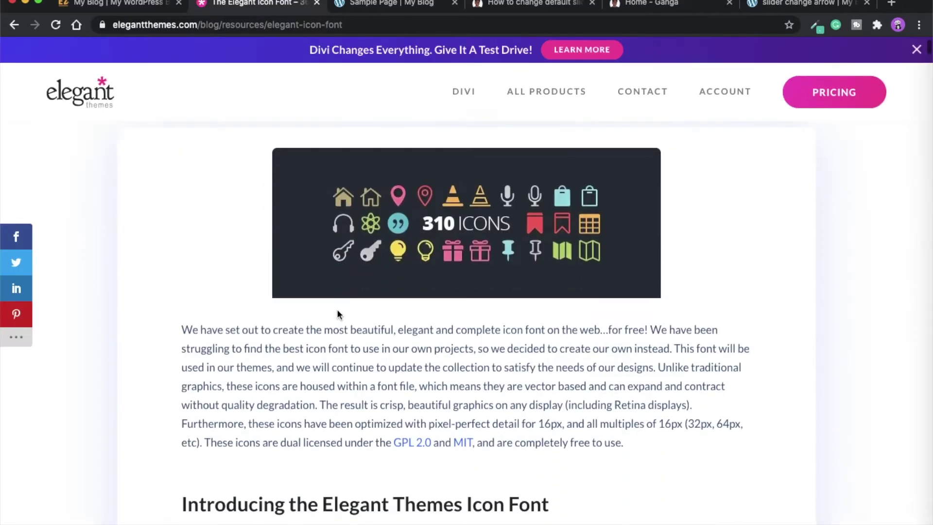
scroll(338, 309, down, 15)
scroll(338, 311, down, 20)
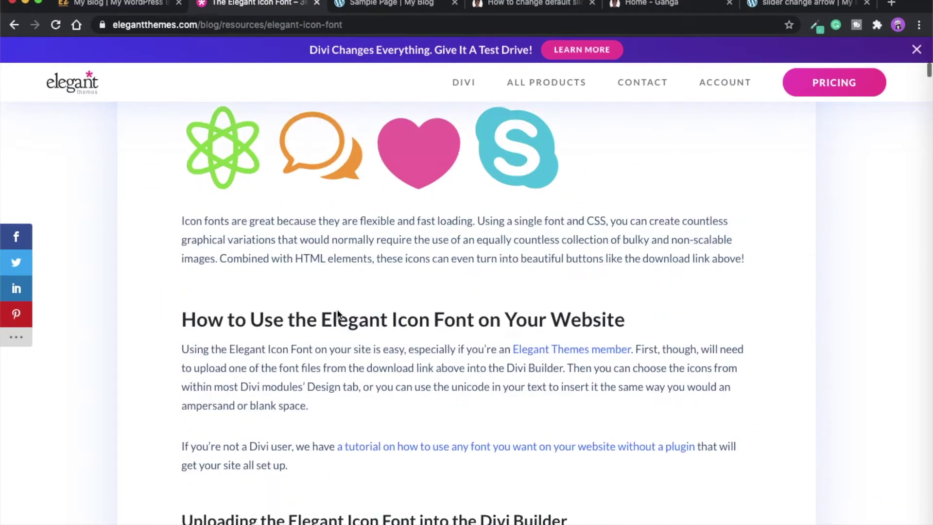
scroll(337, 311, down, 20)
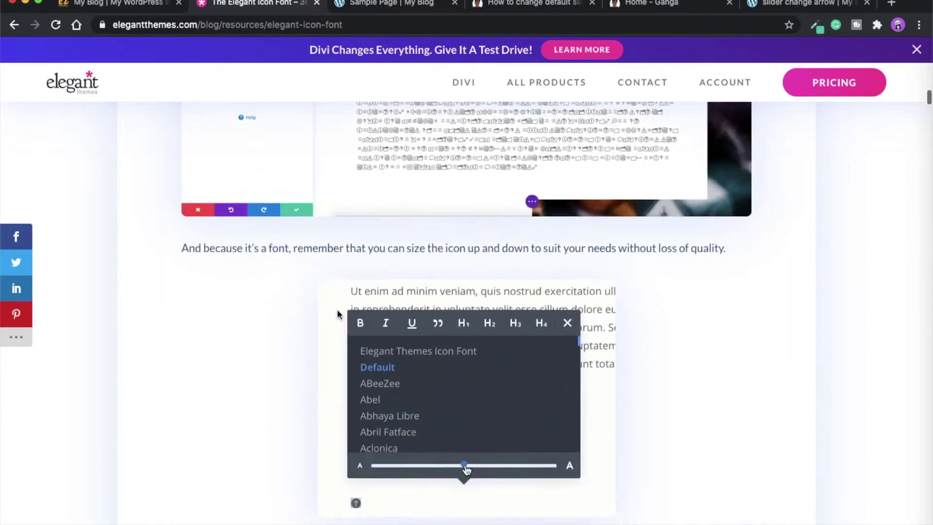
scroll(277, 291, up, 5)
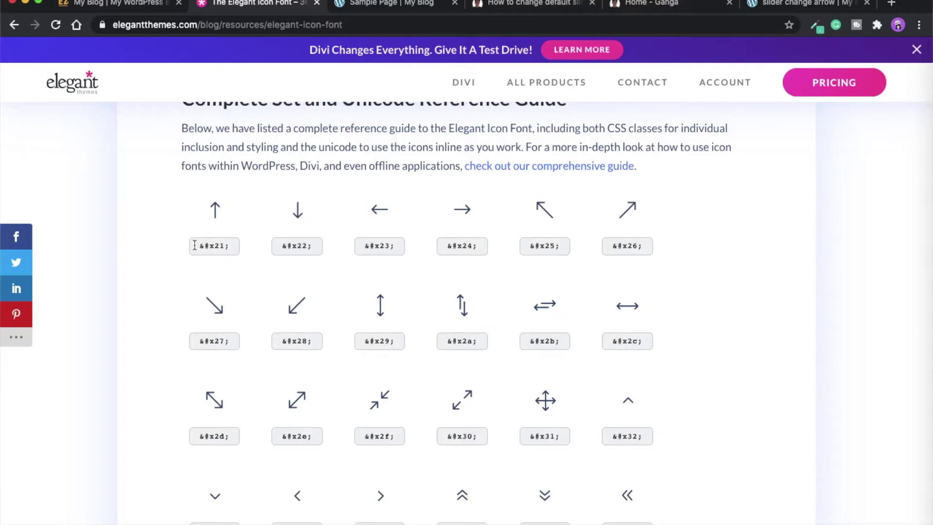
drag(194, 245, 316, 246)
Locate and select the right-arrow icon code &#x24; in the unicode reference.
scroll(396, 377, down, 3)
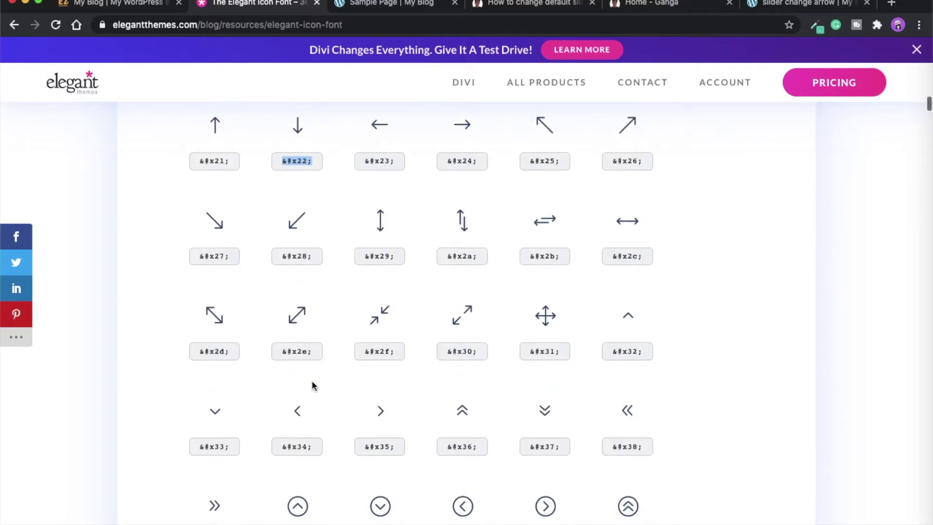
scroll(428, 359, down, 3)
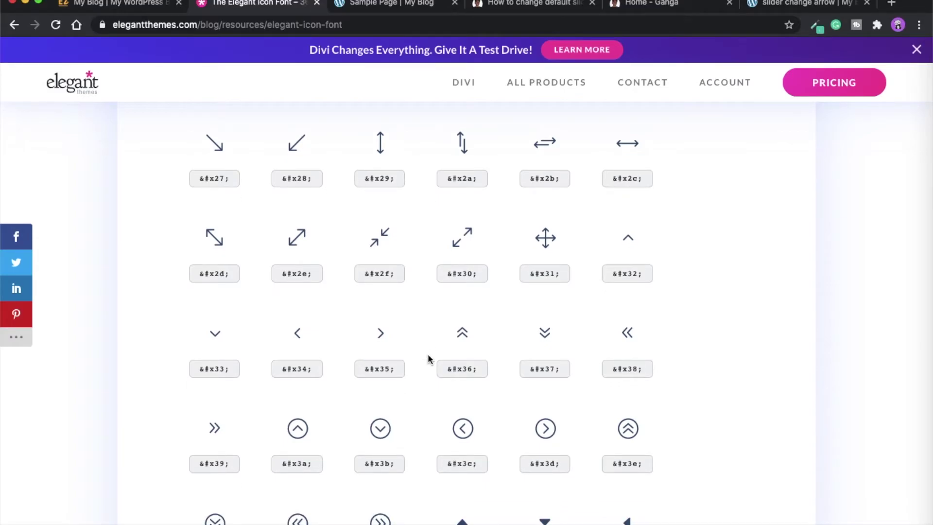
scroll(428, 357, up, 10)
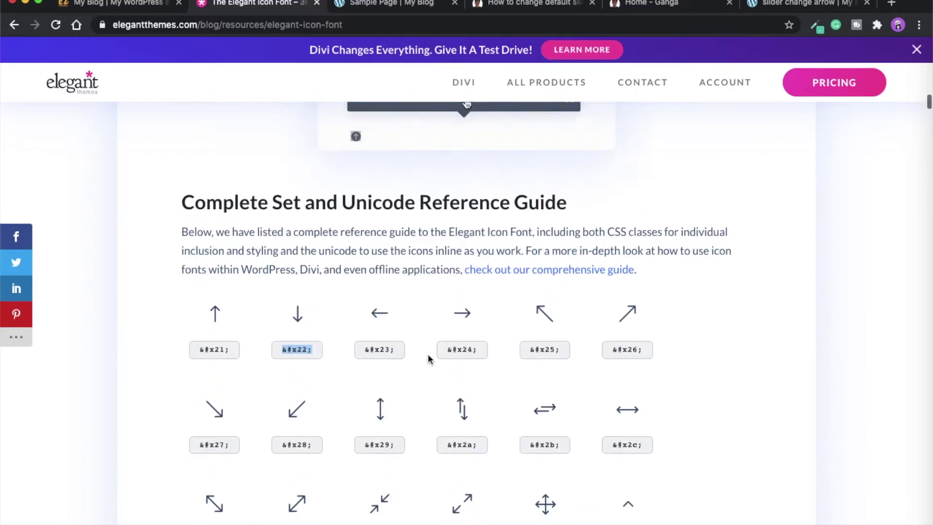
click(324, 394)
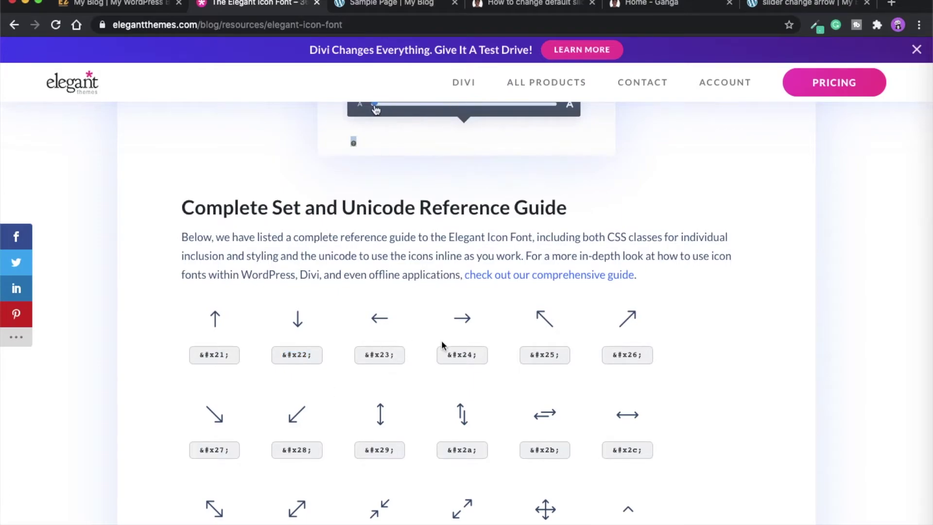
click(469, 353)
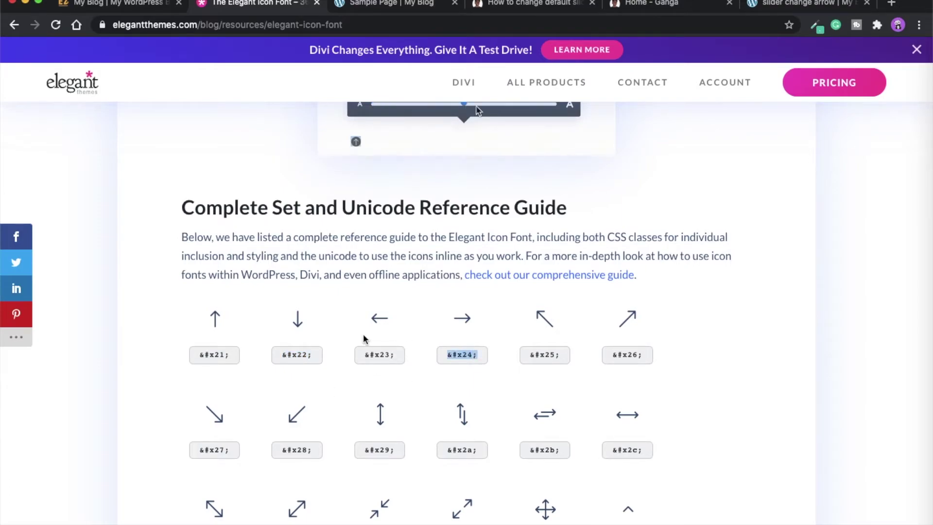
click(380, 326)
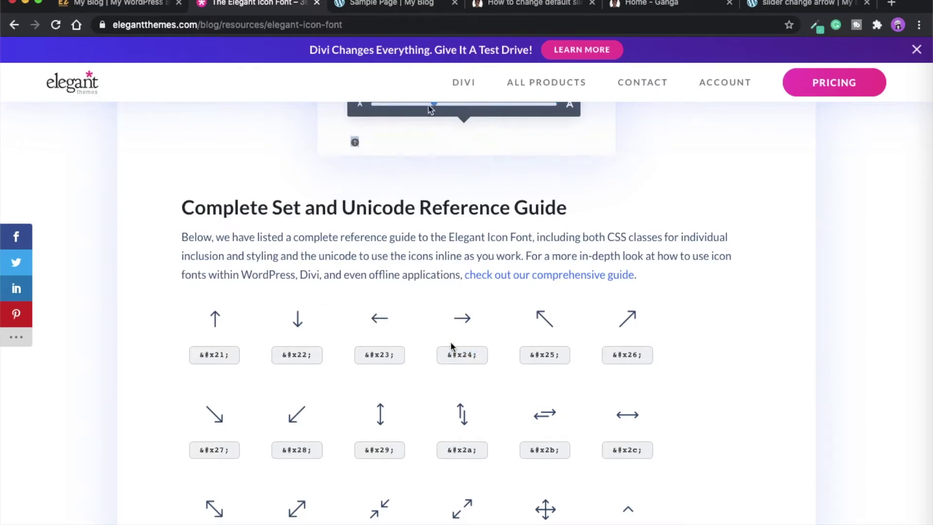
scroll(437, 344, up, 2)
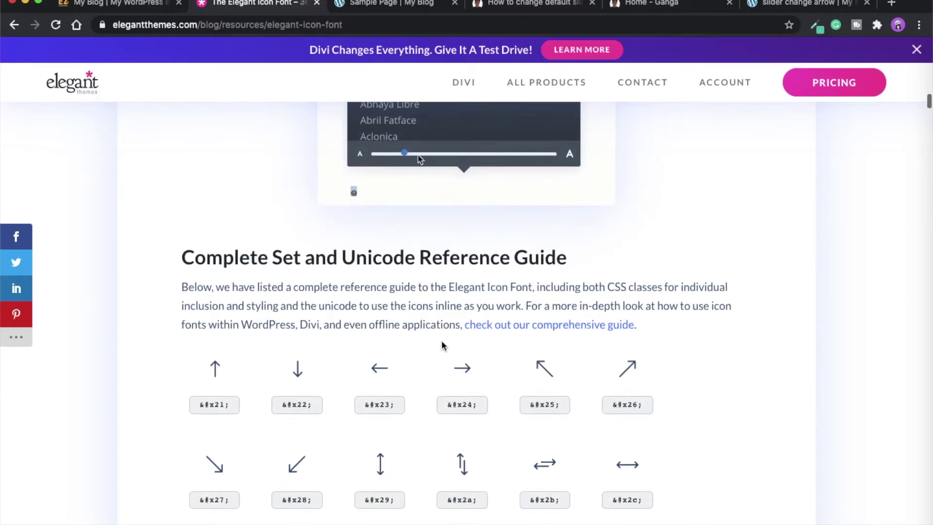
click(519, 4)
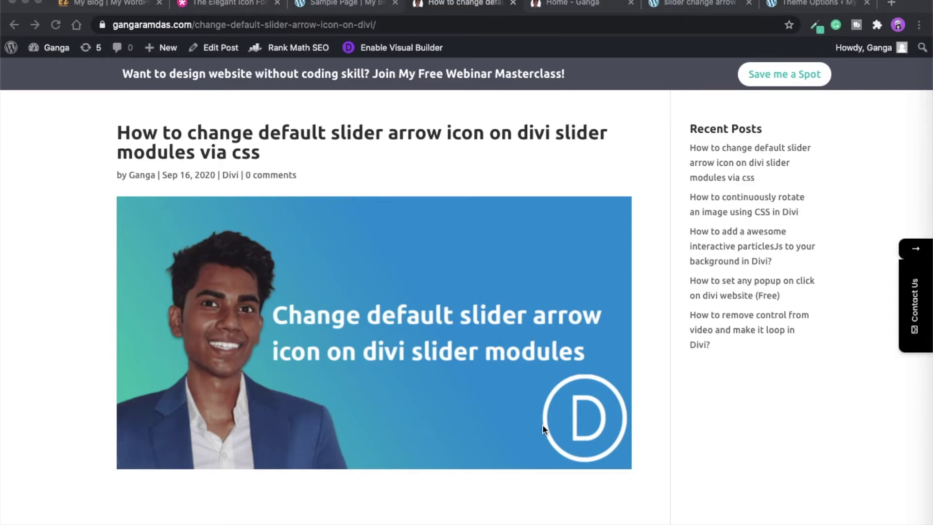
Copy dp_ganga_slider_arrow from the tutorial and save it as the slider module's CSS Class.
scroll(542, 425, down, 5)
drag(263, 323, 162, 320)
key(super+c)
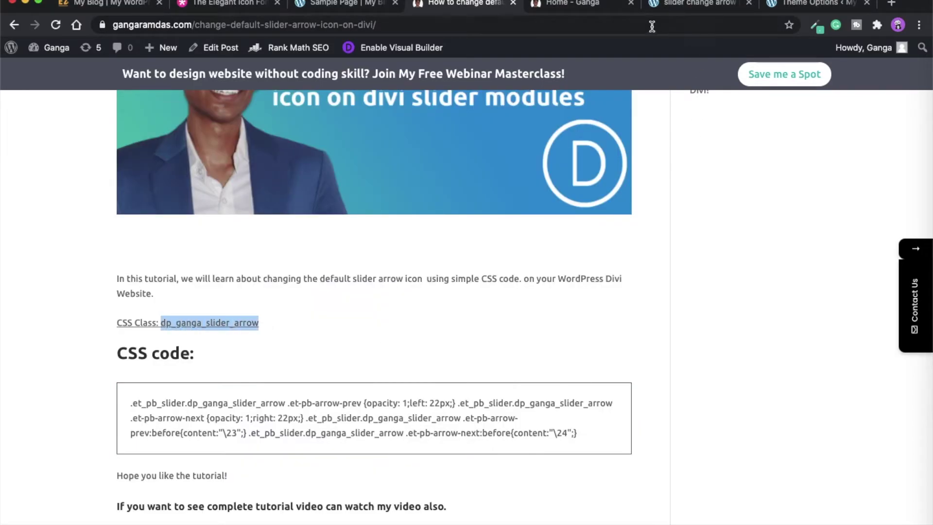
click(691, 3)
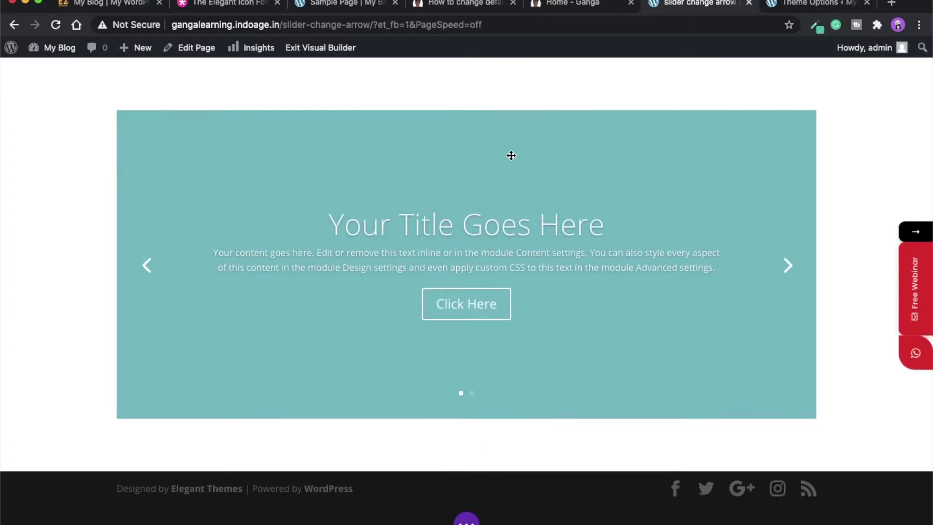
click(608, 155)
click(563, 145)
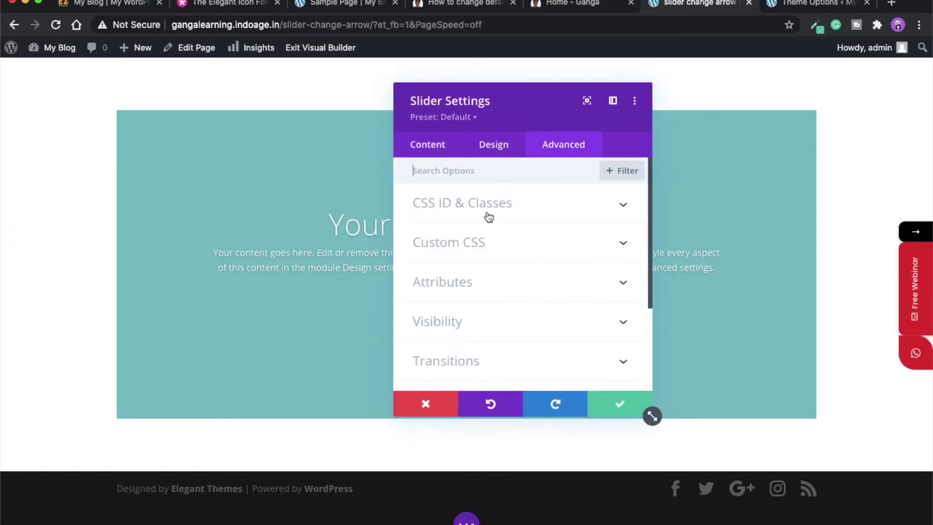
click(488, 218)
click(442, 298)
key(super+v)
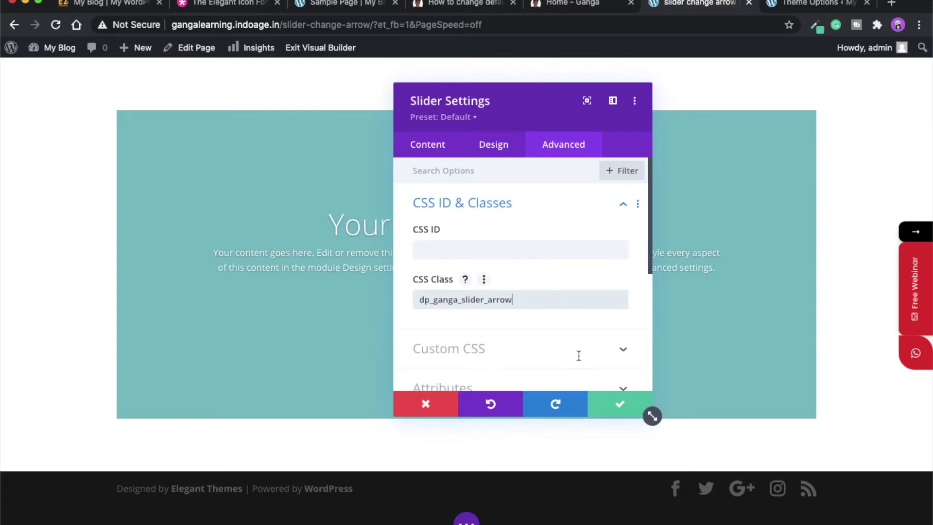
click(620, 404)
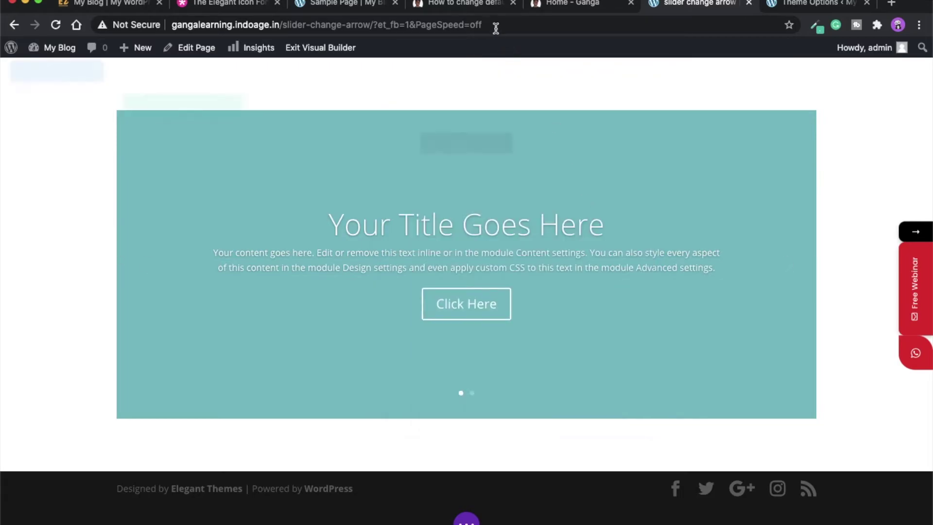
Select and copy the tutorial post's entire slider-arrow CSS code block.
click(476, 4)
scroll(244, 346, down, 2)
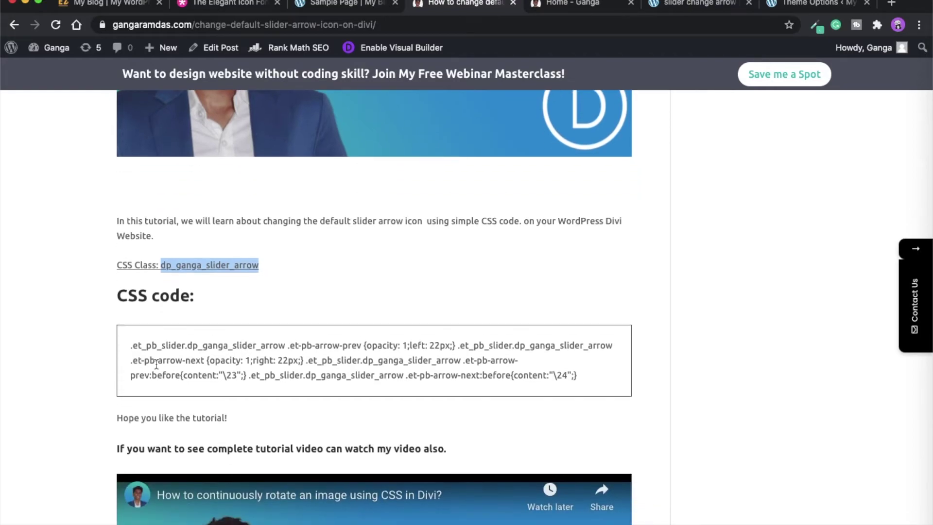
drag(128, 345, 542, 384)
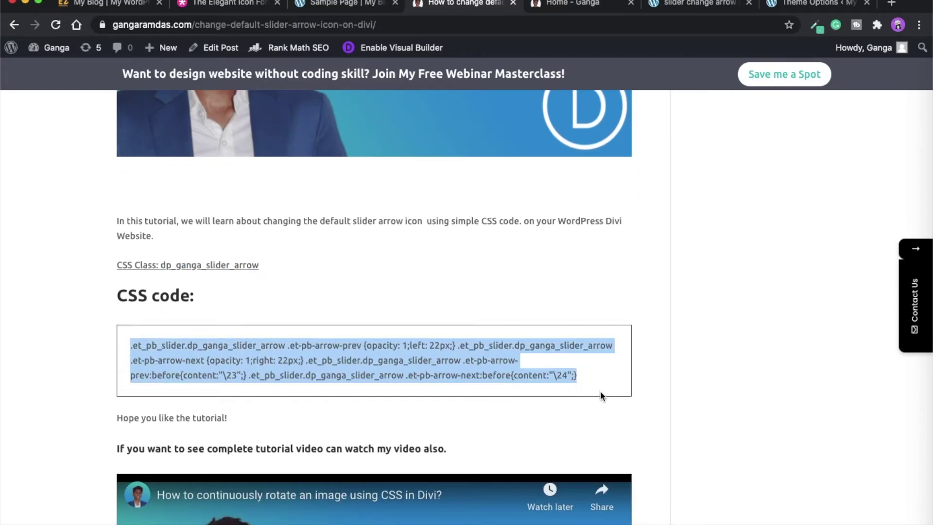
scroll(600, 392, up, 4)
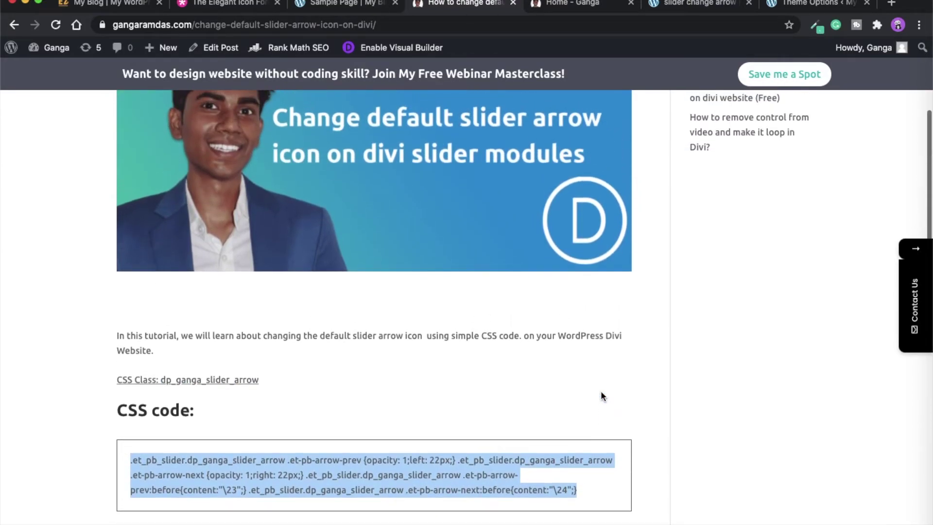
click(107, 452)
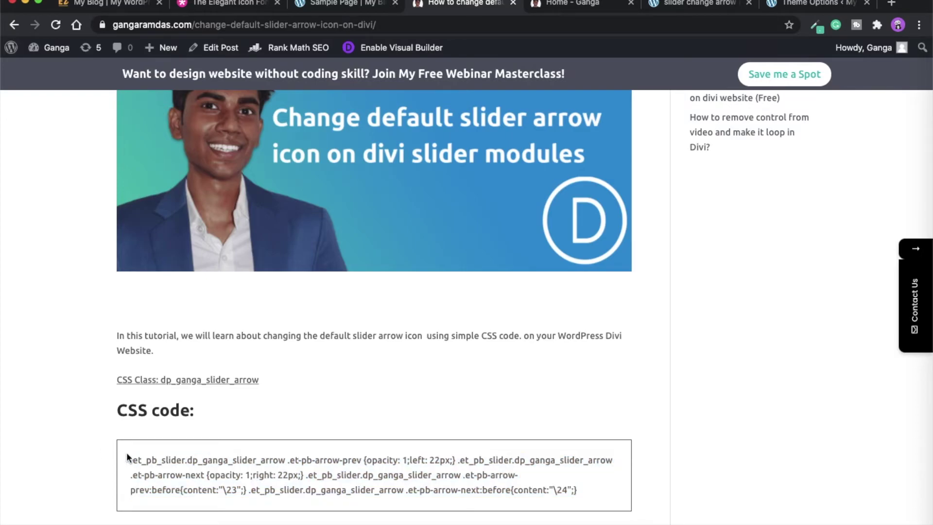
drag(126, 452, 591, 483)
key(super+c)
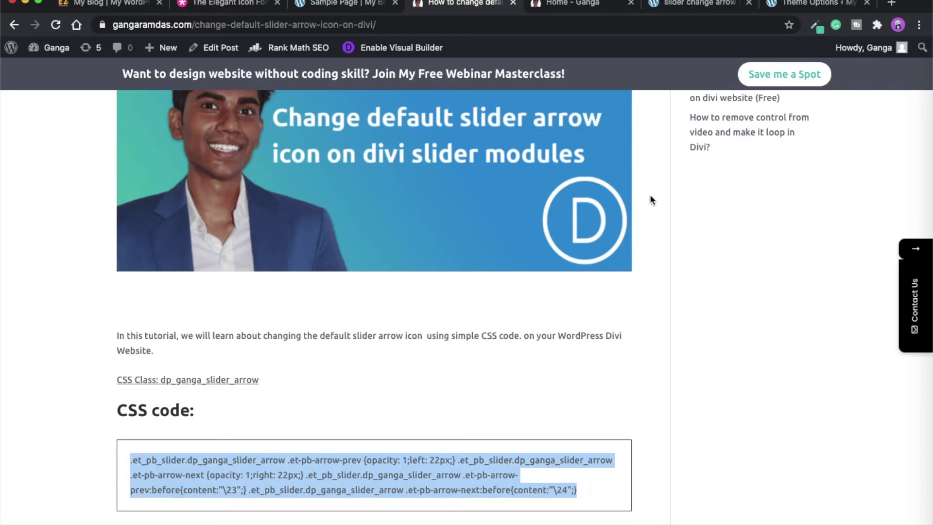
click(673, 6)
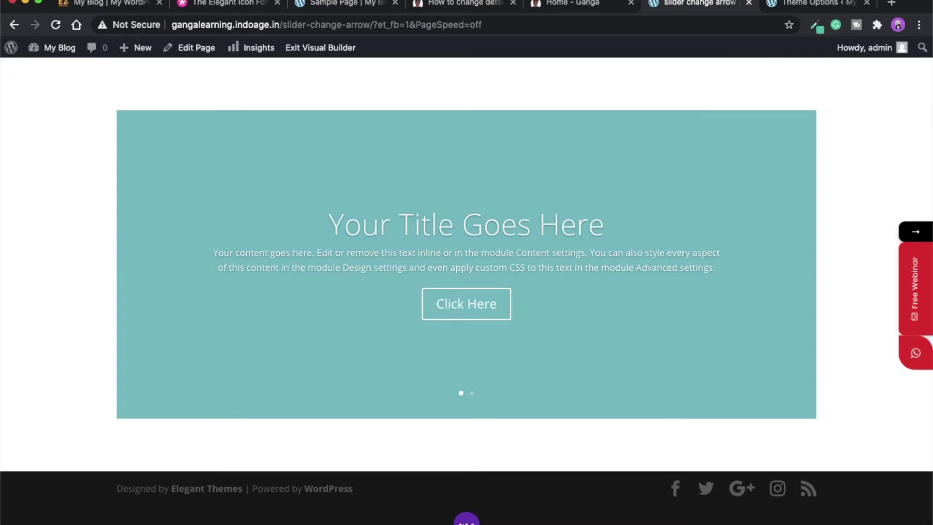
Paste the copied arrow CSS into Page Settings > Advanced > Custom CSS.
click(467, 521)
click(514, 521)
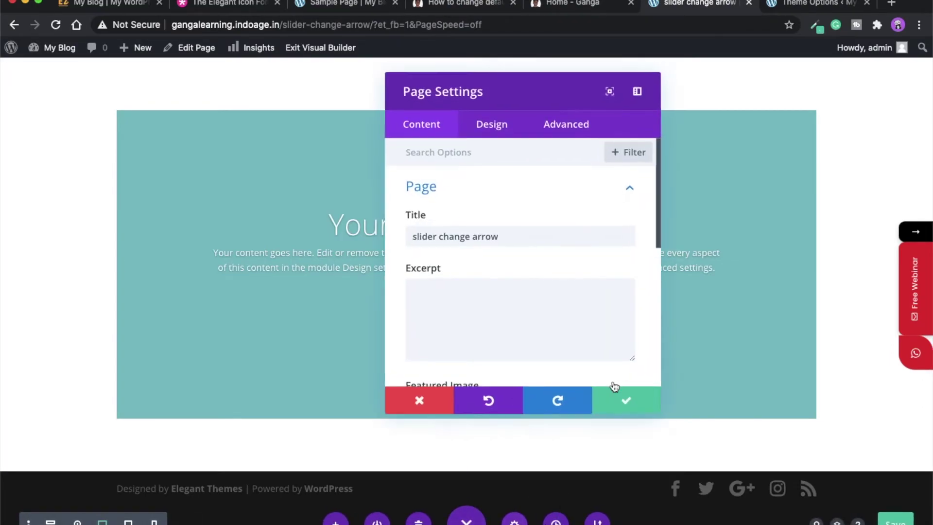
click(563, 133)
click(485, 195)
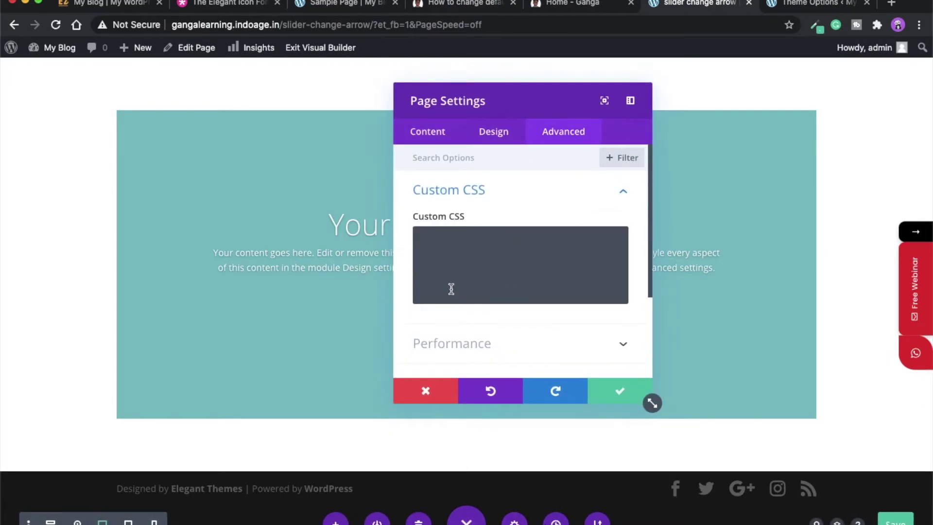
key(super+v)
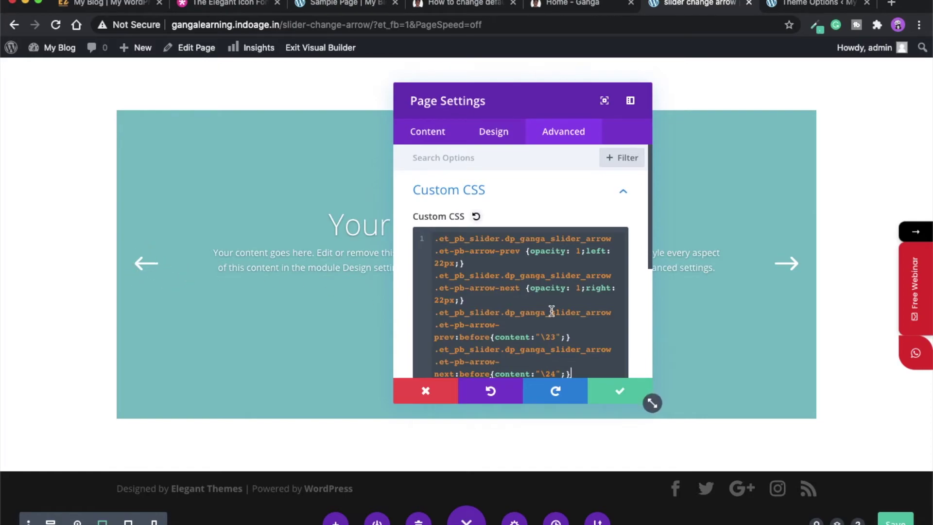
scroll(548, 311, down, 1)
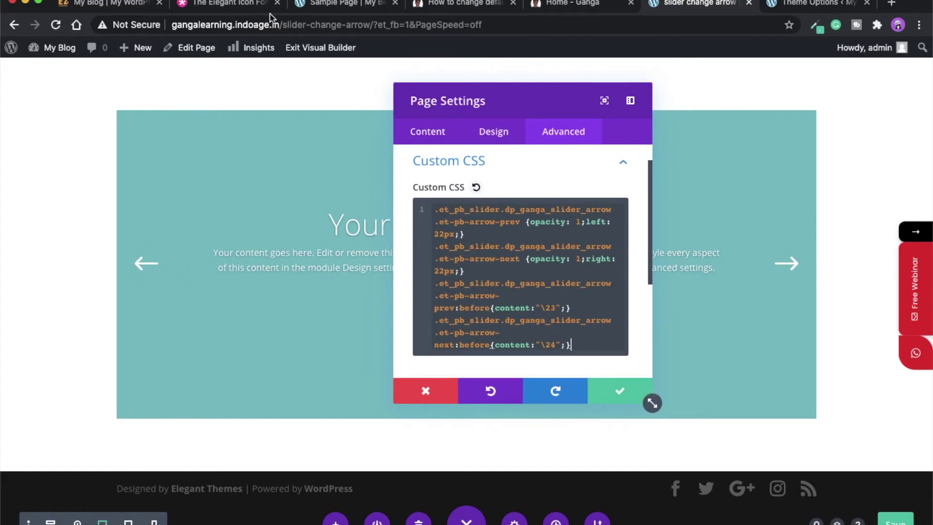
Copy the &#x30; icon code and change the previous-arrow content from \23 to \30.
click(243, 4)
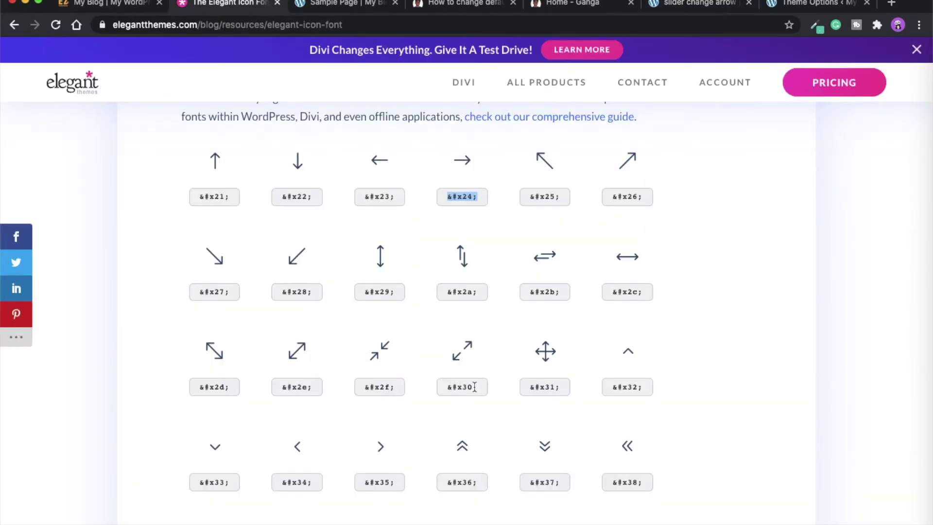
triple_click(469, 384)
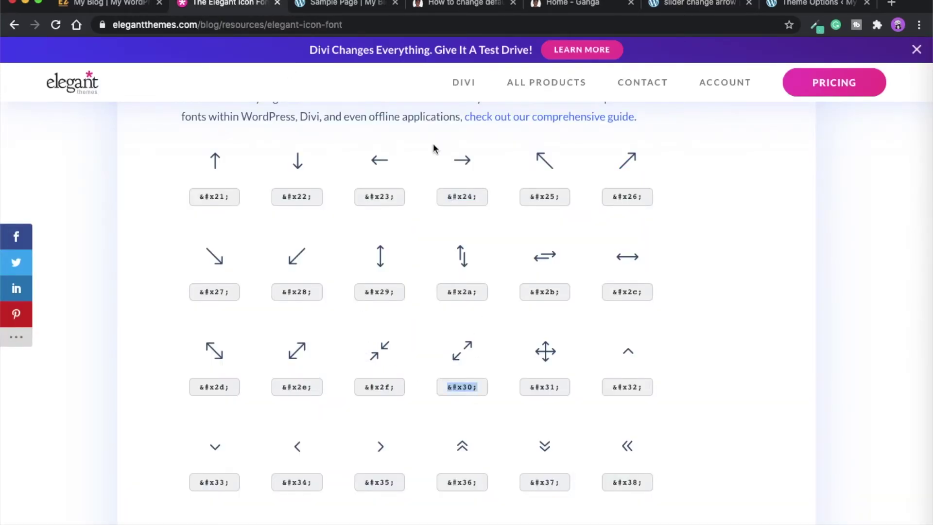
click(360, 4)
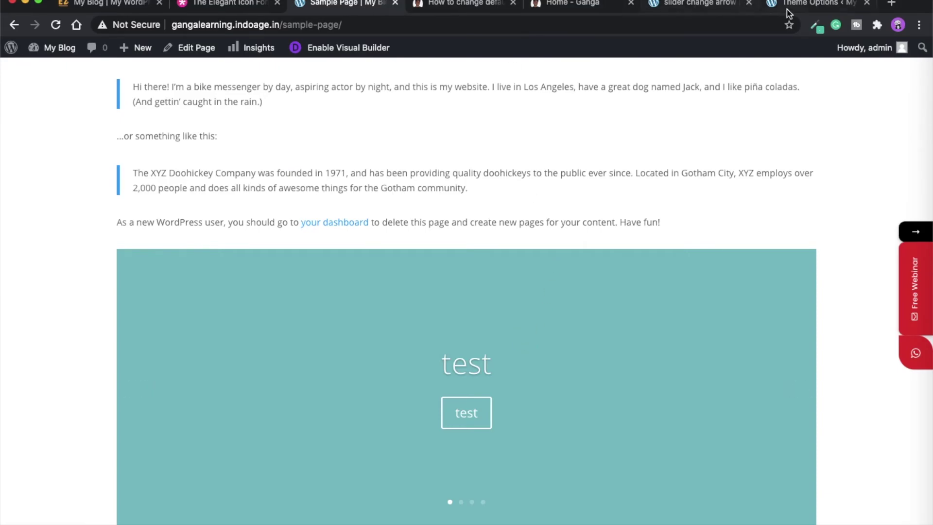
click(706, 6)
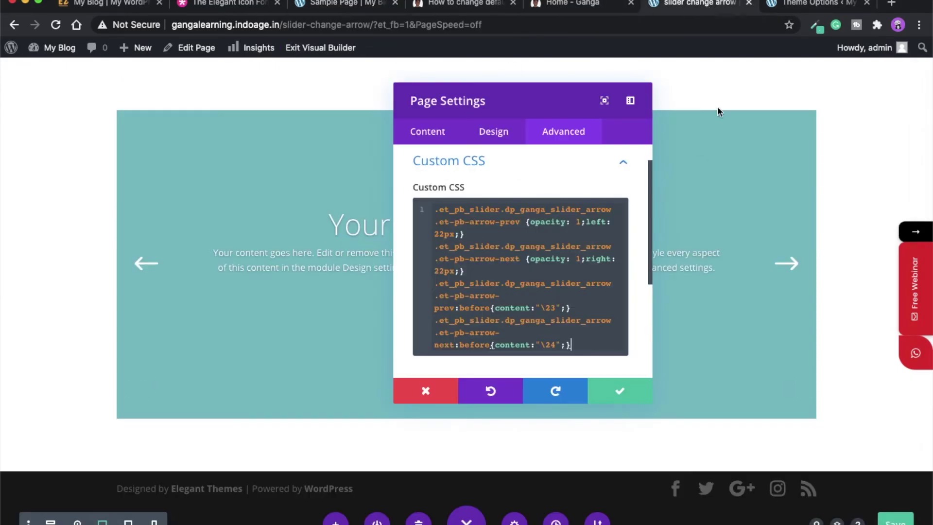
click(557, 307)
key(BackSpace)
key(BackSpace)
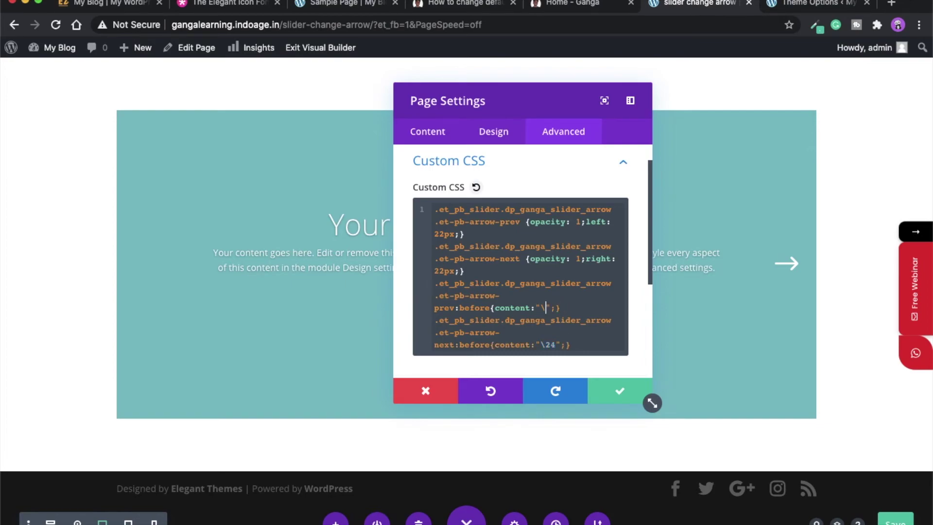
text(30)
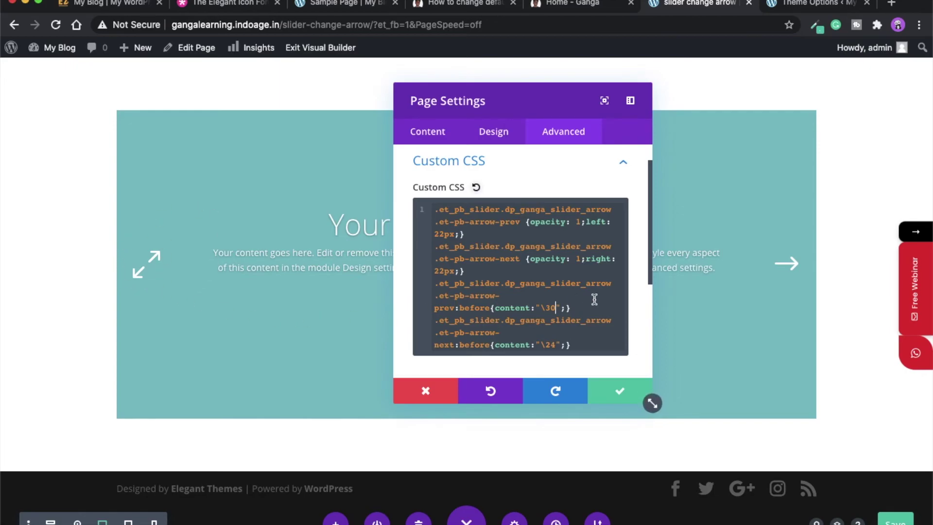
click(223, 4)
Browse more of the icon list and check the site-wide Theme Options custom CSS.
scroll(250, 389, down, 15)
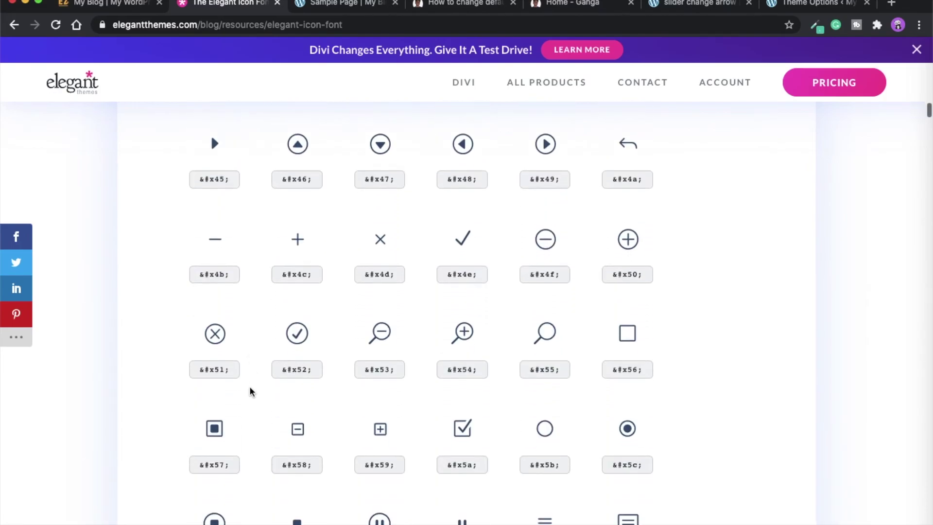
scroll(249, 388, down, 8)
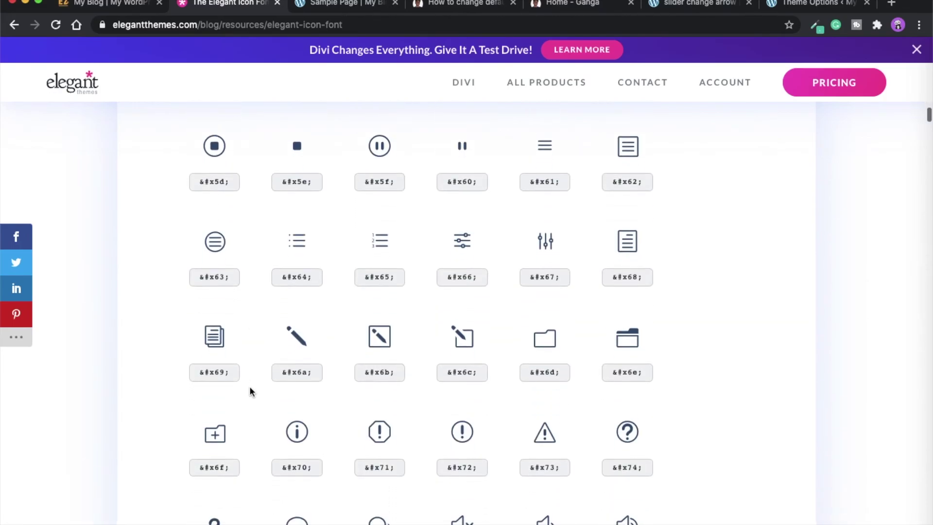
scroll(249, 386, up, 12)
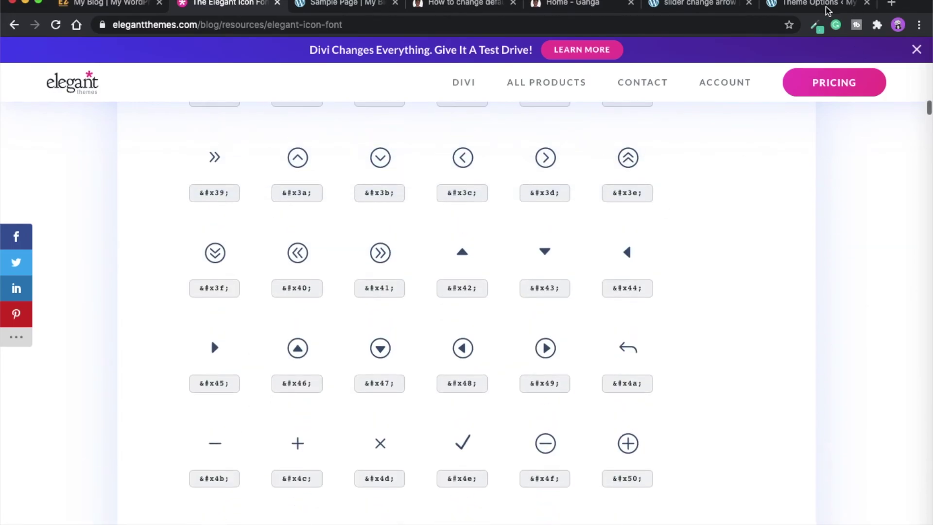
click(792, 3)
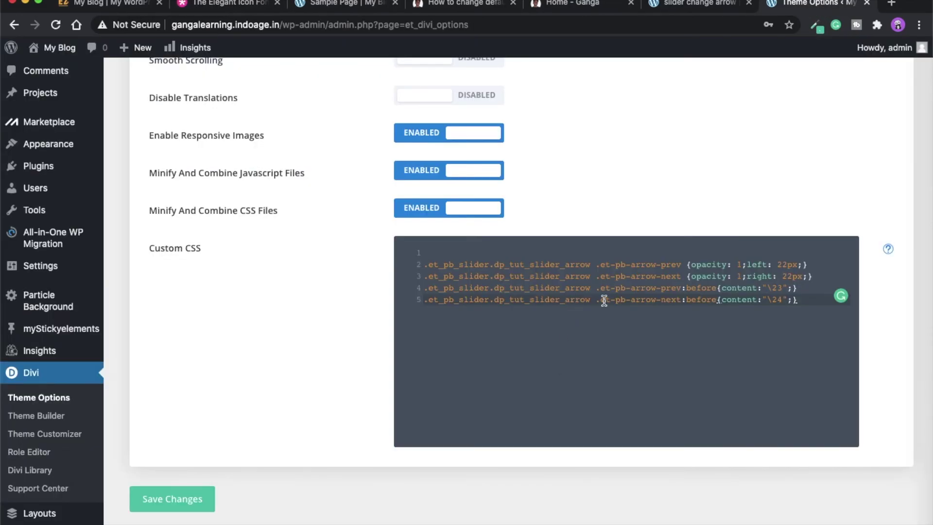
Revert the previous-arrow code from \30 to \23 and save the page settings.
click(670, 7)
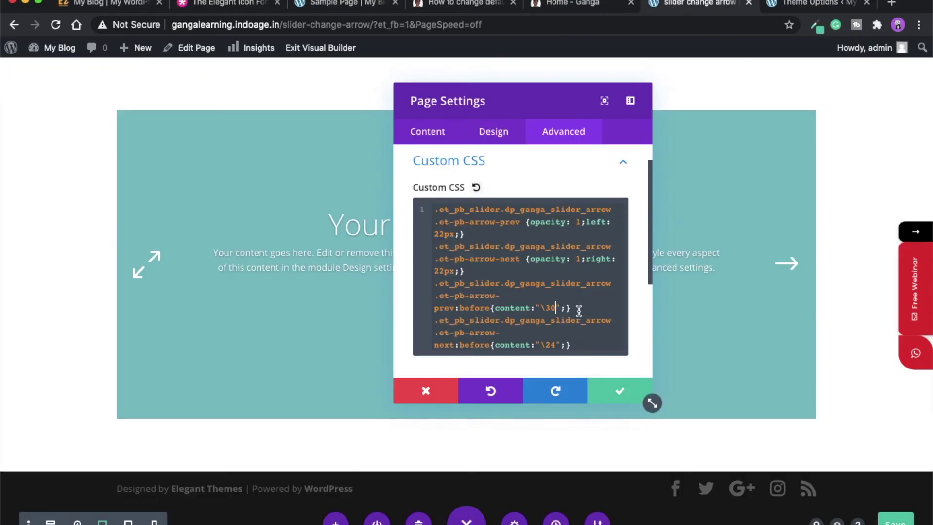
key(BackSpace)
key(BackSpace)
text(23)
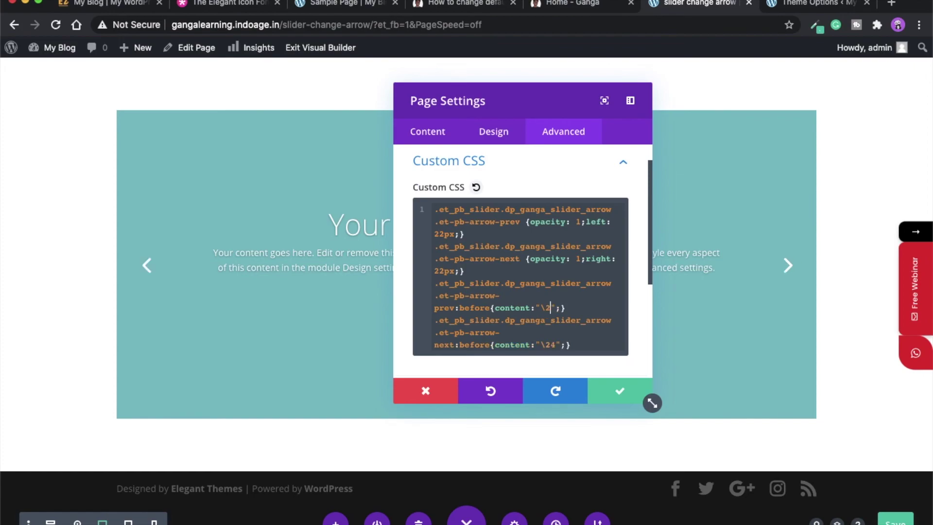
click(617, 390)
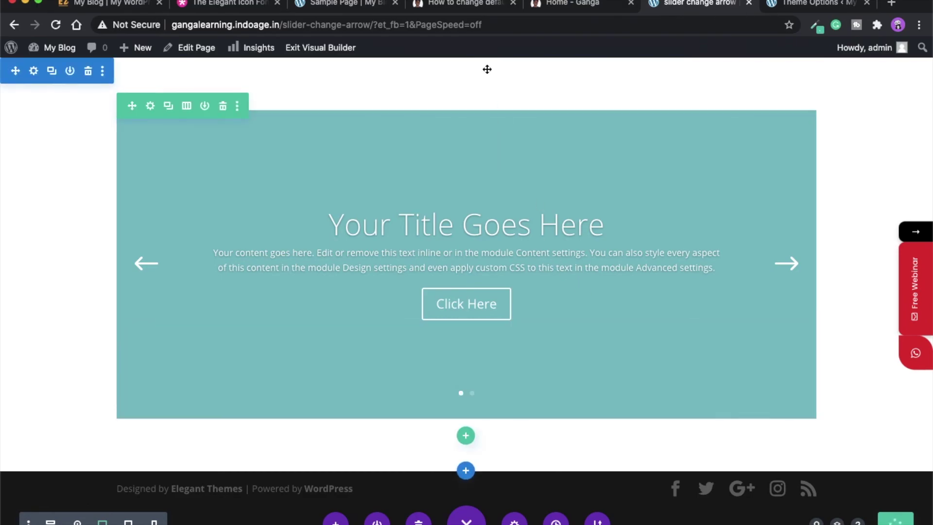
click(563, 3)
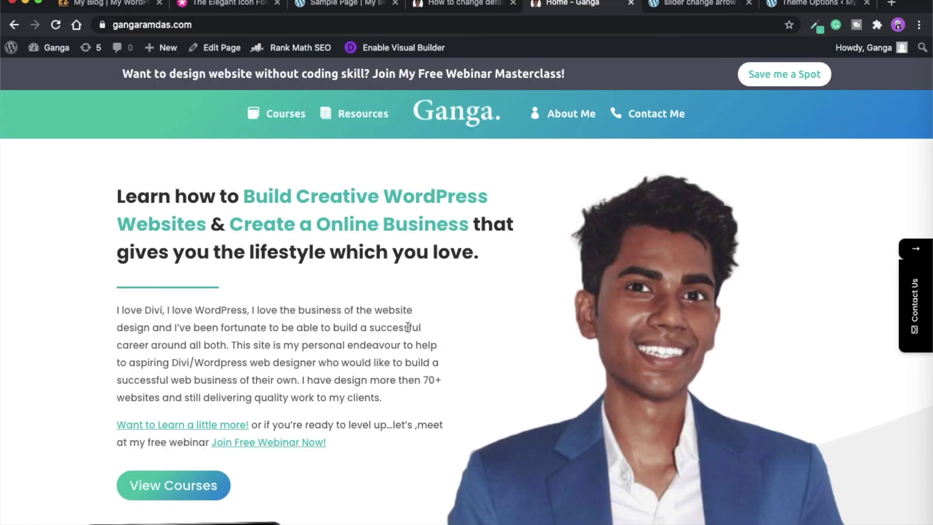